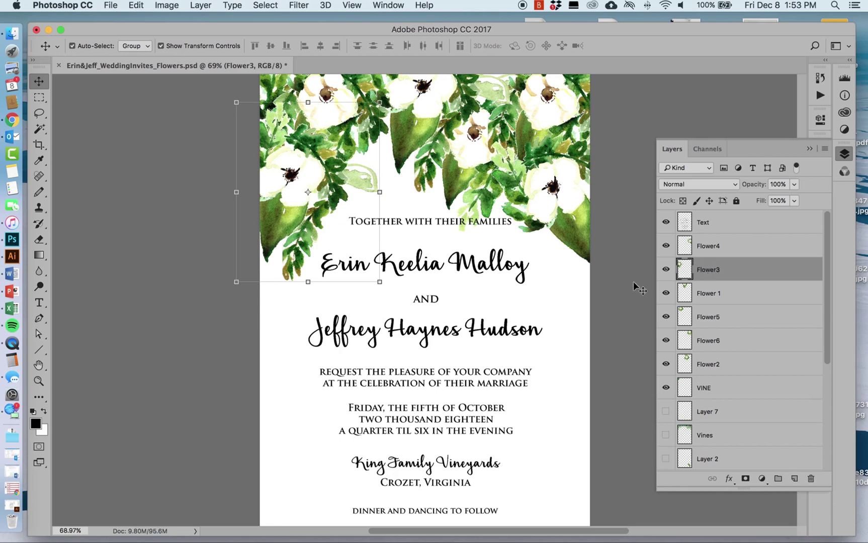
Hide the Text, VINE and all other flower layers so that only Flower3 stays visible
click(666, 246)
click(666, 222)
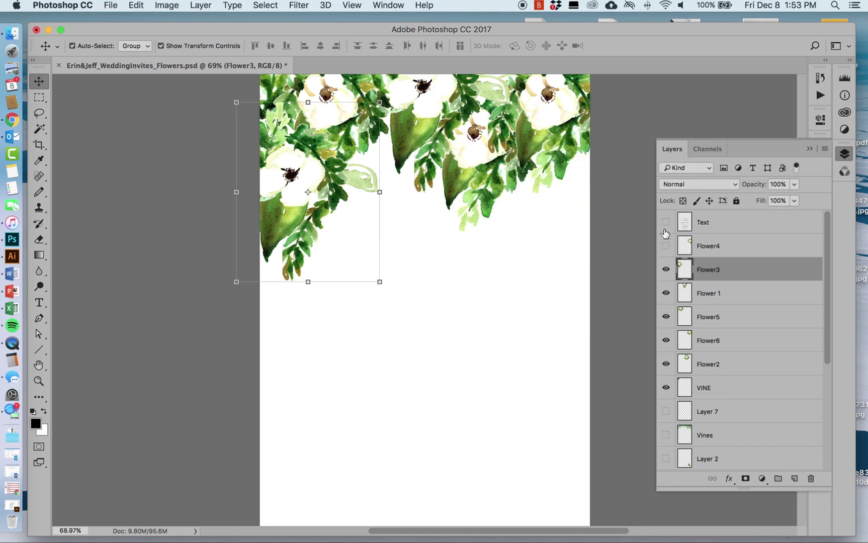
click(666, 293)
click(666, 318)
click(666, 341)
click(666, 365)
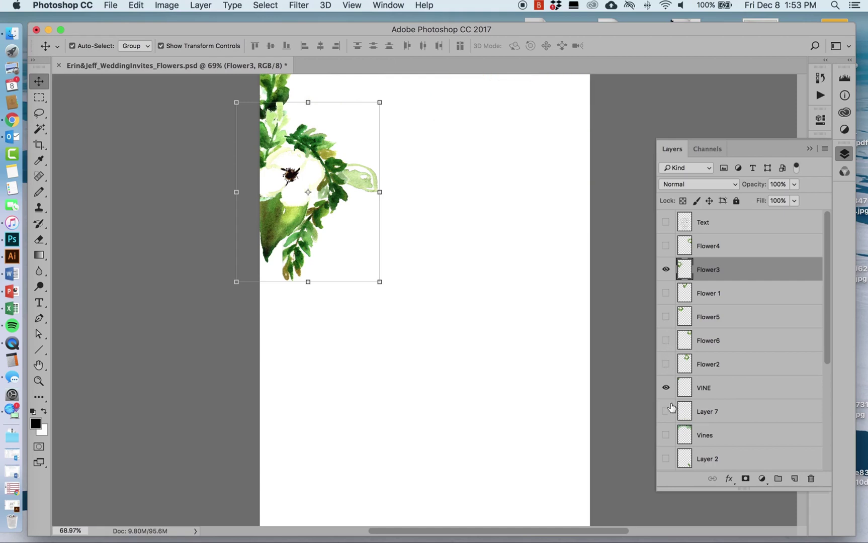
click(666, 387)
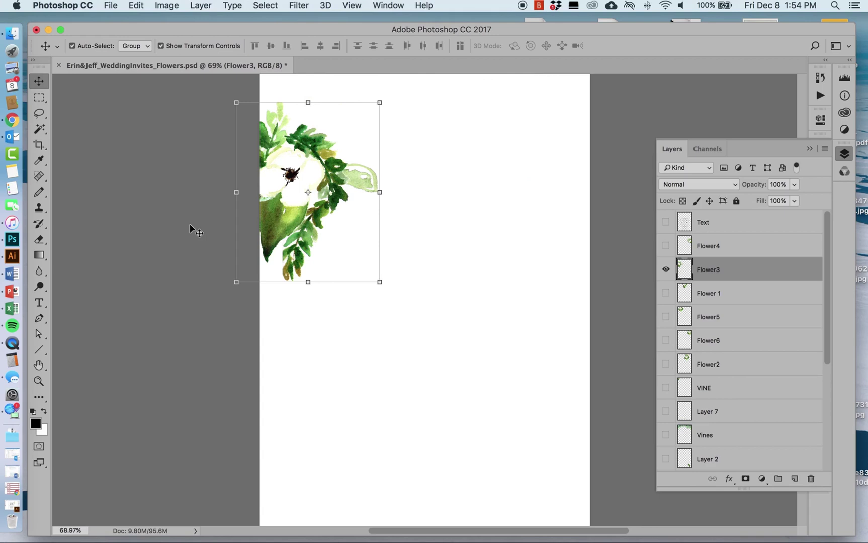
Select the white flower head on the Flower3 layer with a circular Elliptical Marquee selection and delete the enclosed area
key(super+1)
drag(186, 196, 282, 348)
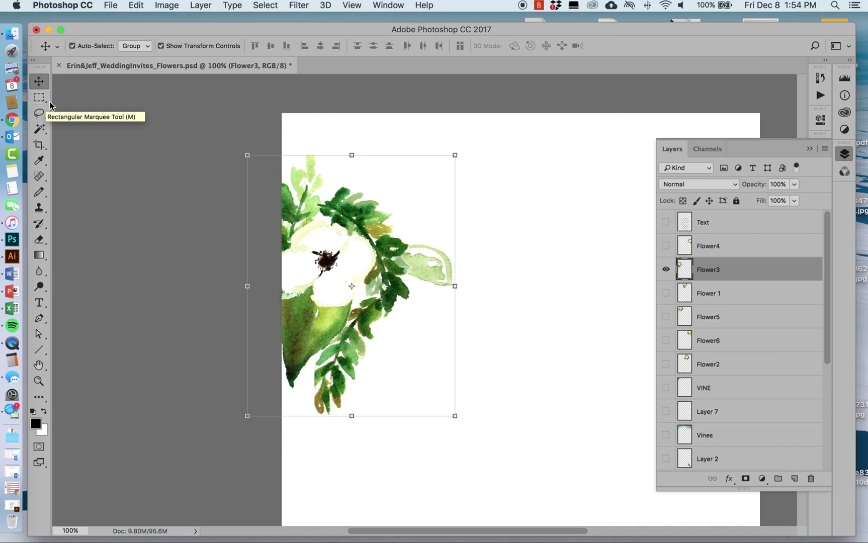
click(45, 104)
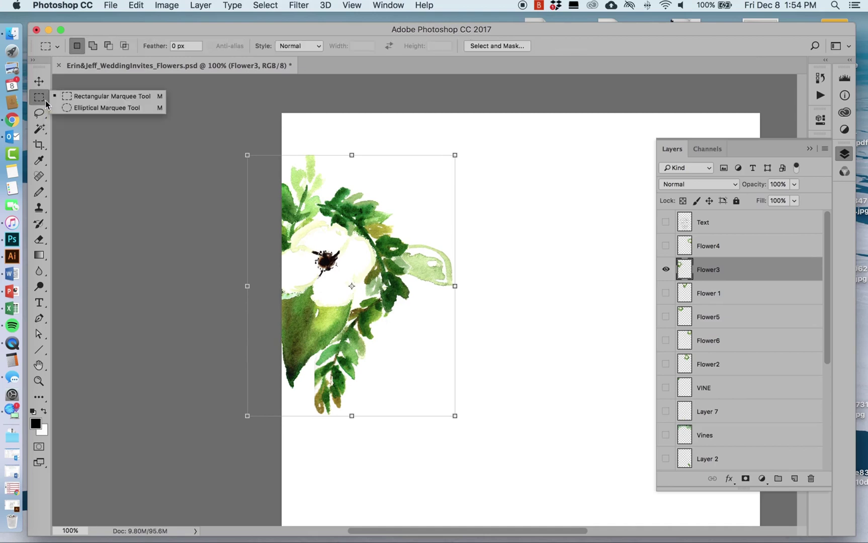
click(87, 108)
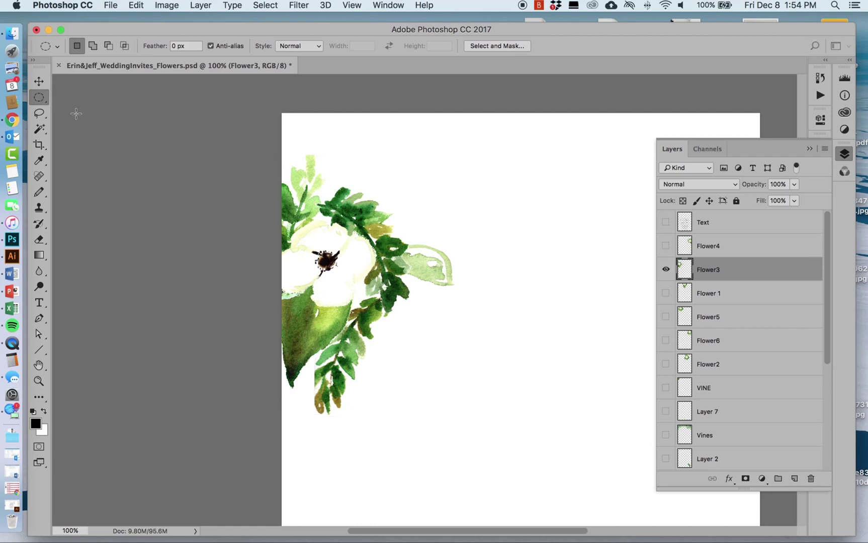
click(45, 99)
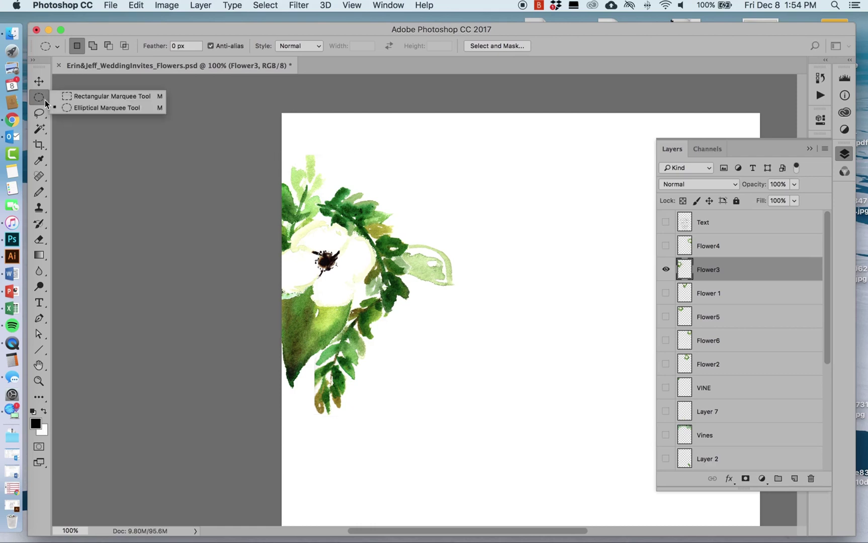
click(101, 108)
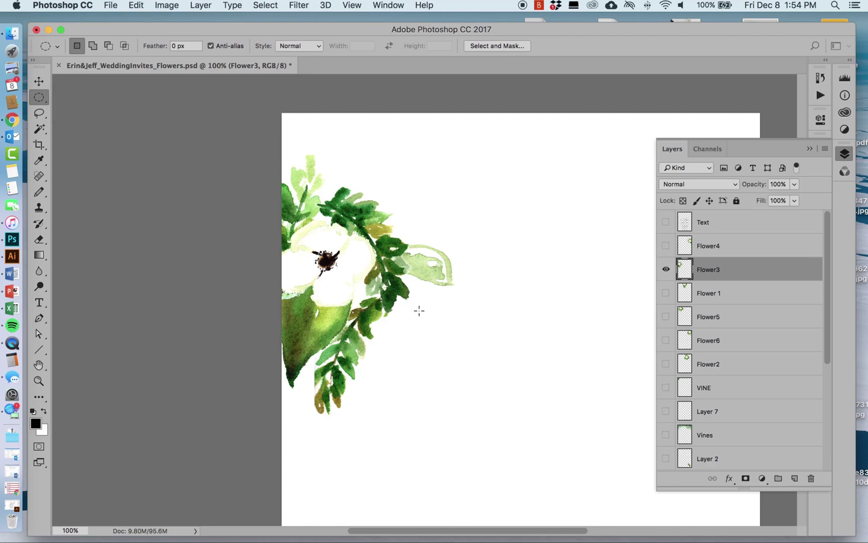
drag(400, 225, 468, 313)
click(292, 221)
drag(292, 222, 380, 310)
key(super+equal)
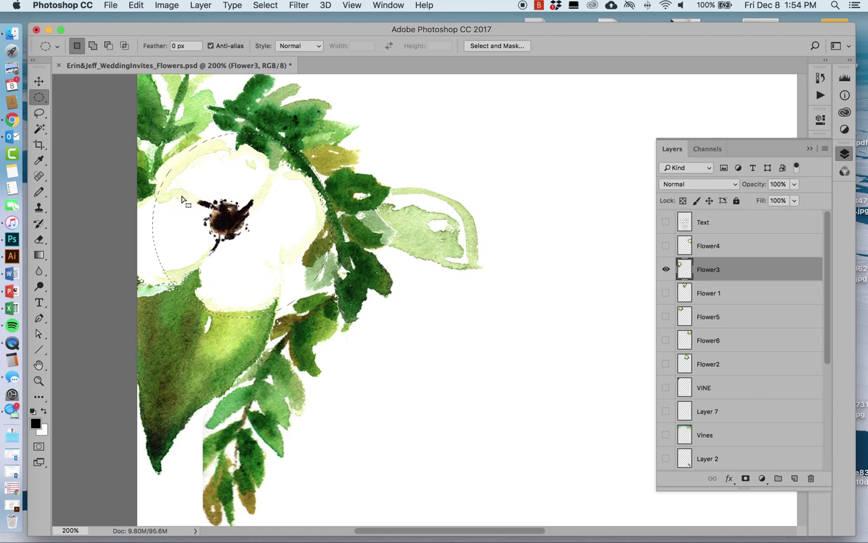
drag(236, 180, 209, 180)
key(Delete)
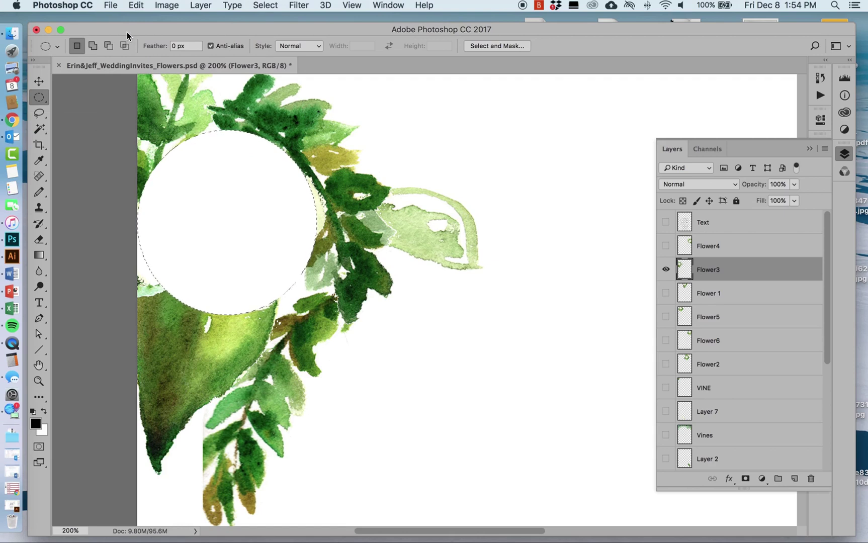
Undo the deletion of the flower head and clear the circular selection
key(super+z)
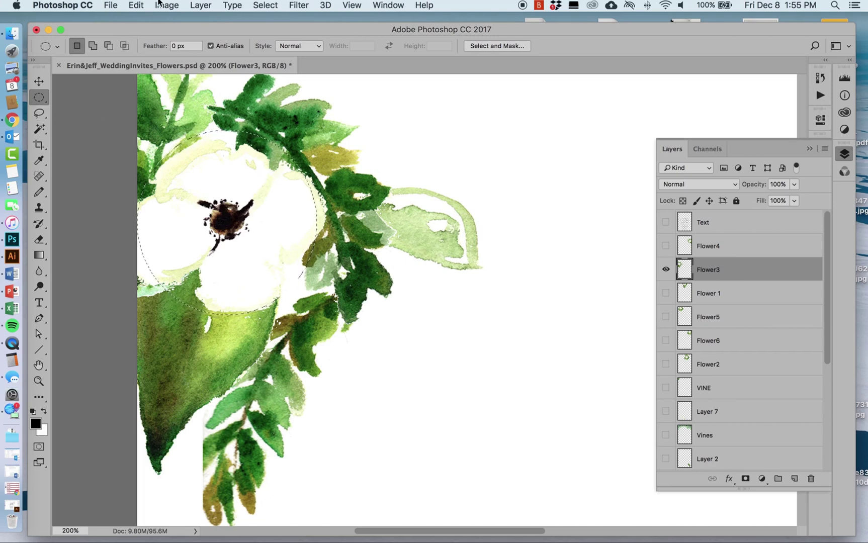
click(265, 5)
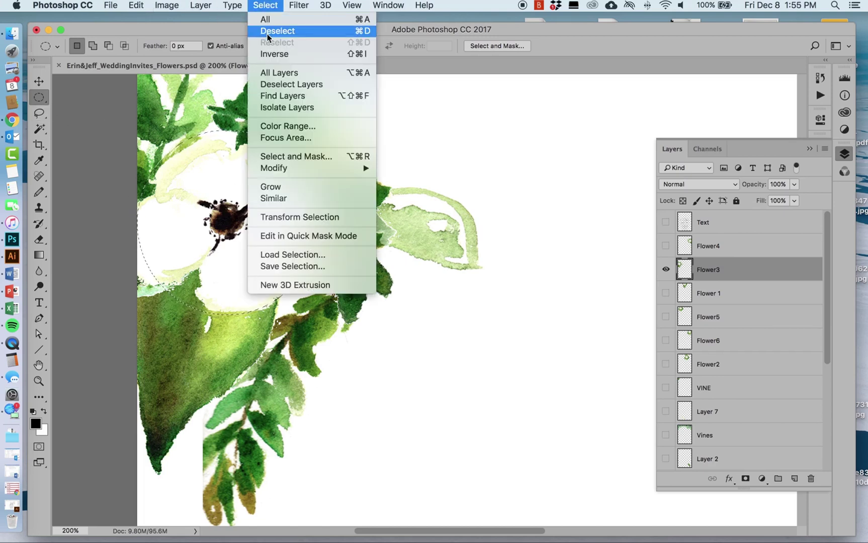
click(368, 35)
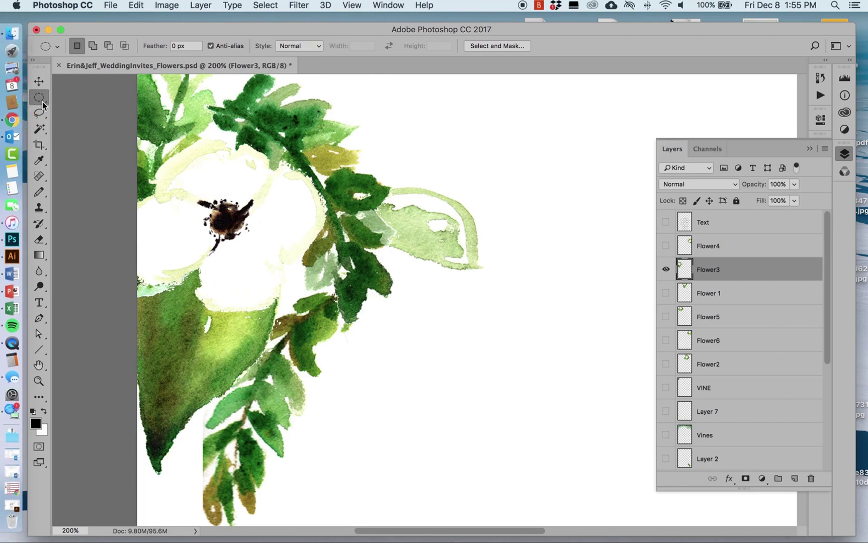
Try deleting a Rectangular Marquee area across the leaves beside the flower, undoing the deletion and clearing the selection
drag(42, 104, 75, 90)
drag(286, 114, 490, 465)
key(Delete)
key(super+z)
key(super+d)
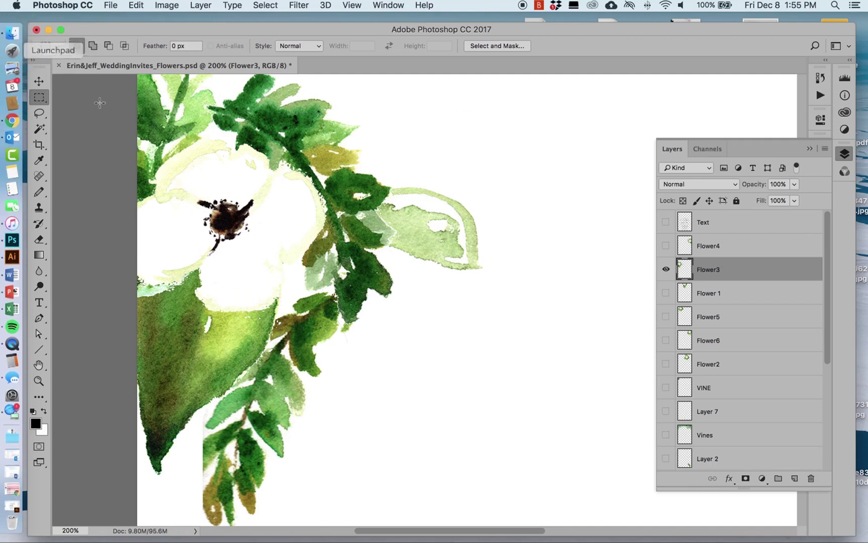
Draw a freehand Lasso selection around the pale green leaf on the outer side of the flower
click(41, 116)
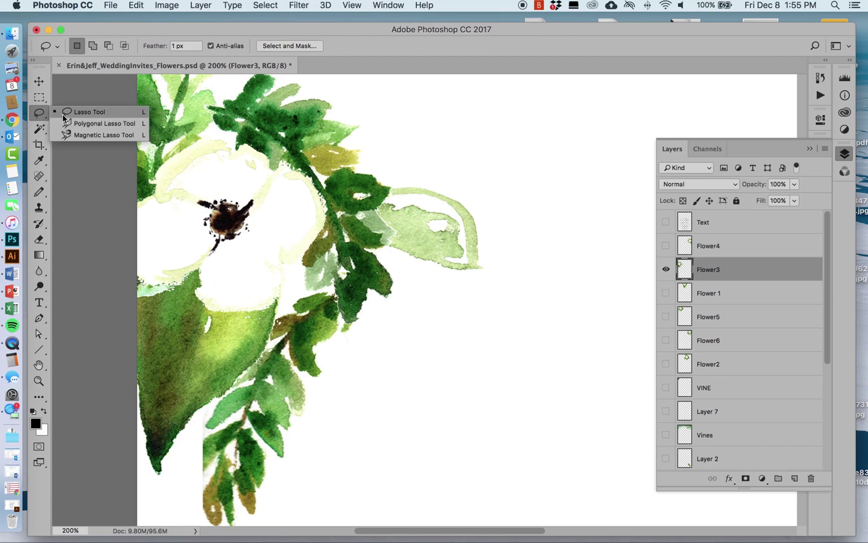
click(124, 112)
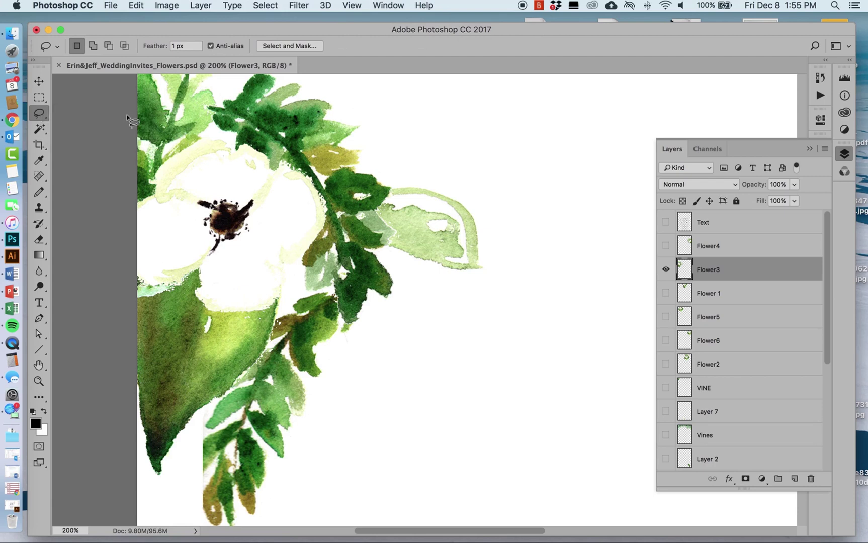
scroll(226, 176, up, 1)
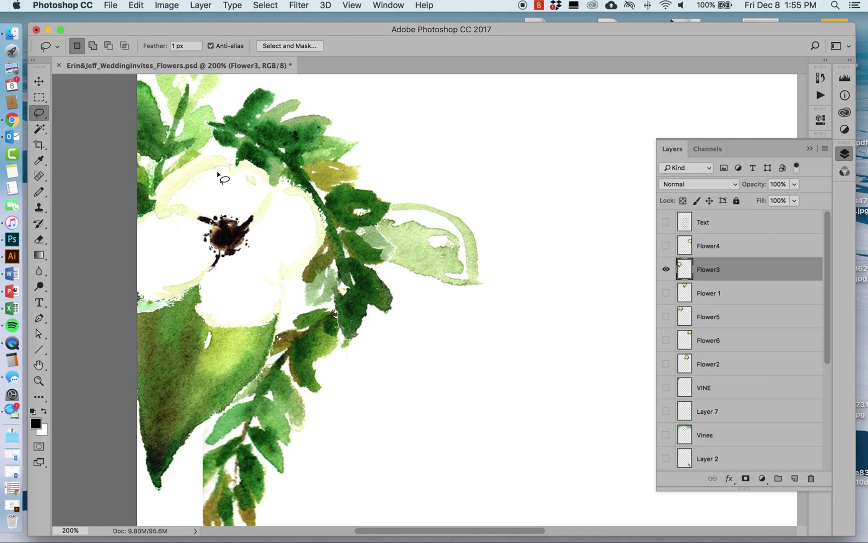
scroll(218, 174, right, 2)
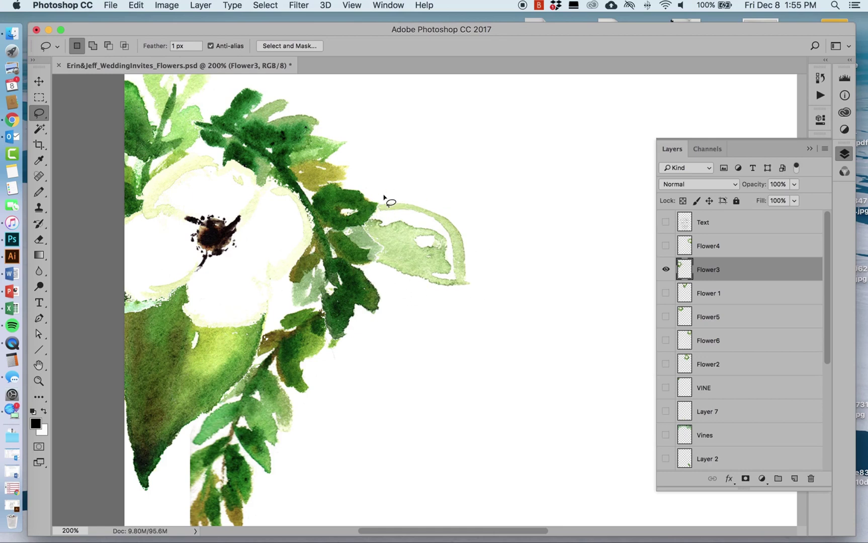
mouse_move(384, 195)
mouse_down()
mouse_move(364, 225)
mouse_move(383, 248)
mouse_move(376, 262)
mouse_move(394, 278)
mouse_move(452, 298)
mouse_move(475, 289)
mouse_move(471, 205)
mouse_move(383, 196)
mouse_up()
Try a Hue/Saturation adjustment on the selected leaf with hue -5, saturation +23 and lightness +5, and cancel it
key(super+u)
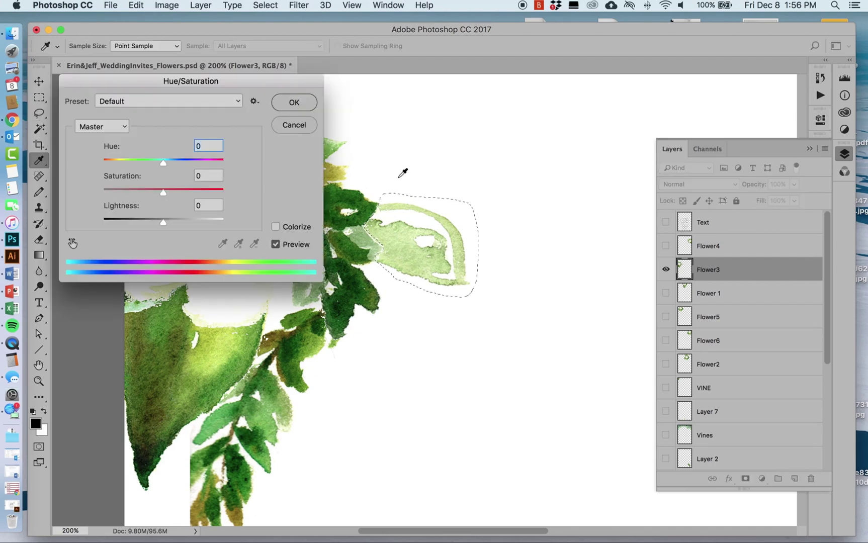
drag(165, 163, 185, 166)
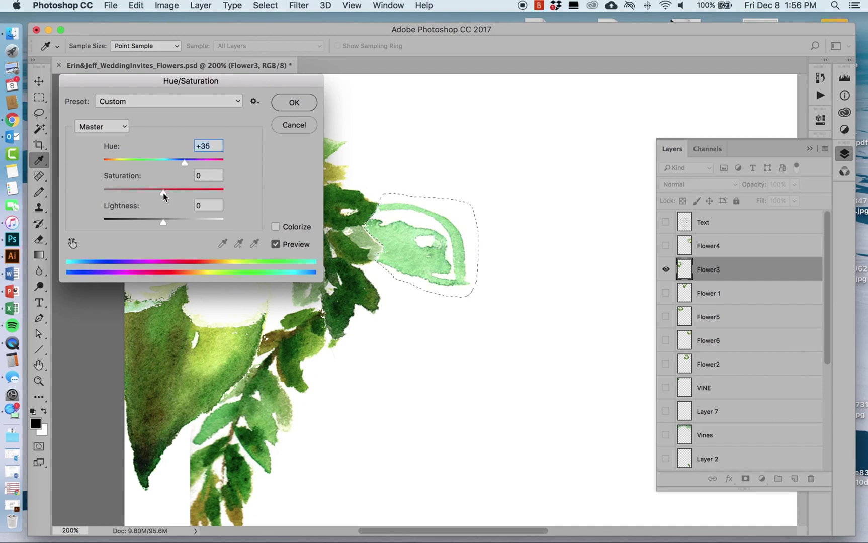
drag(156, 218, 161, 163)
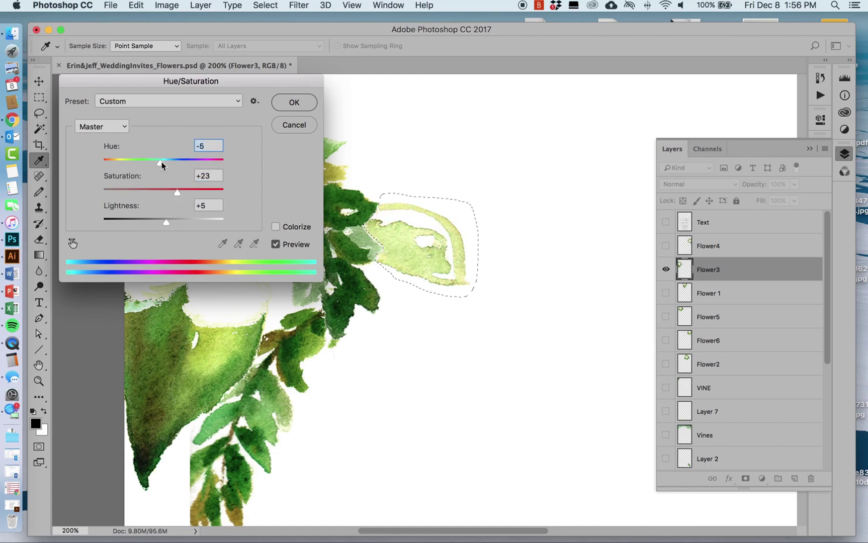
click(288, 127)
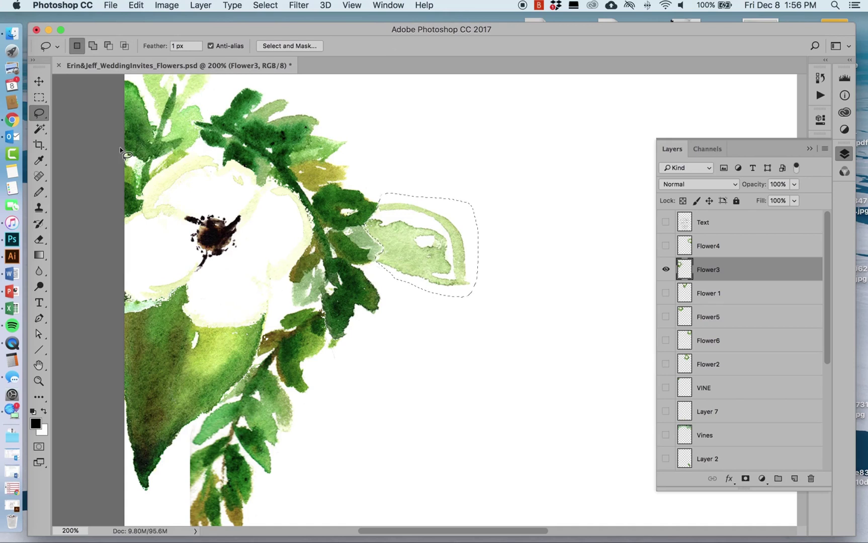
Try erasing the pale leaf inside the selection with a 31 px Eraser, undoing the erasure and clearing the selection
key(e)
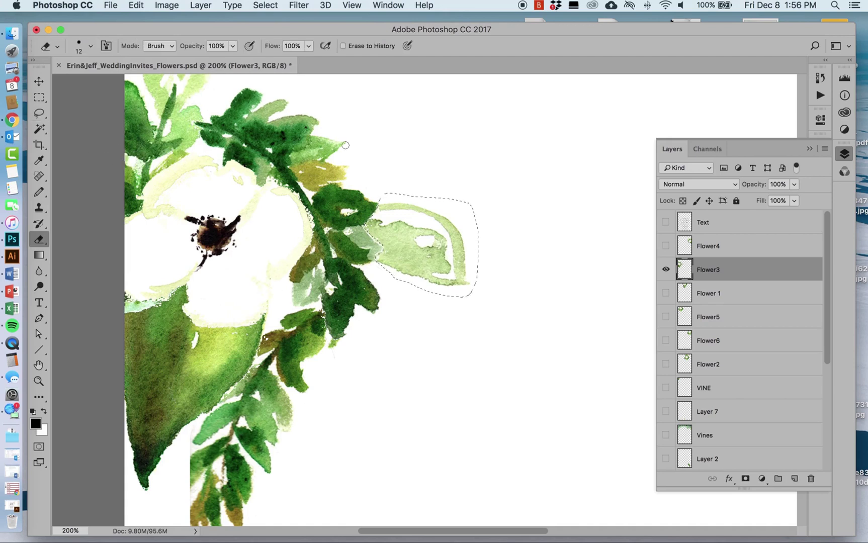
click(91, 47)
drag(102, 81, 107, 83)
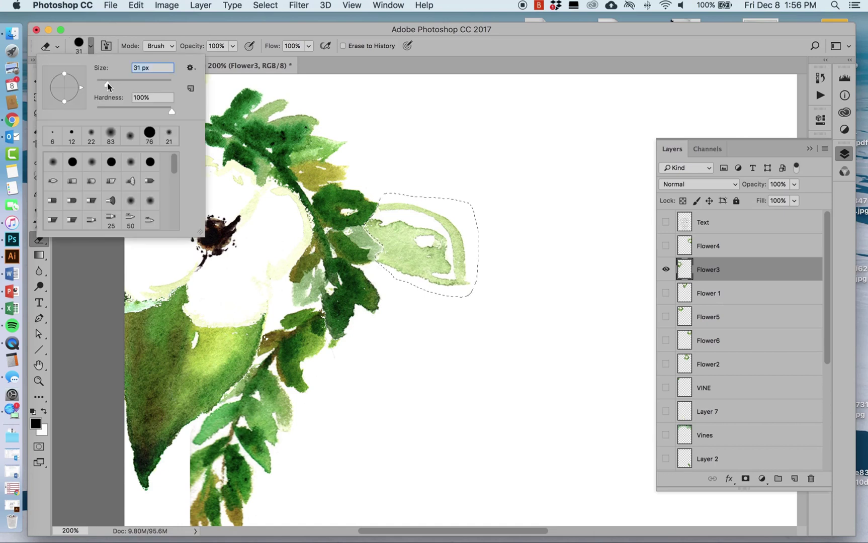
click(419, 124)
drag(463, 221, 388, 277)
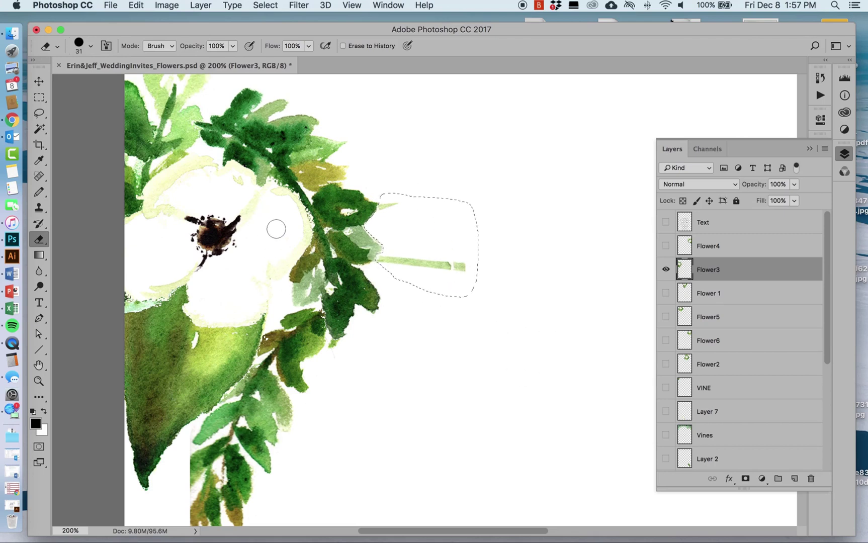
key(super+z)
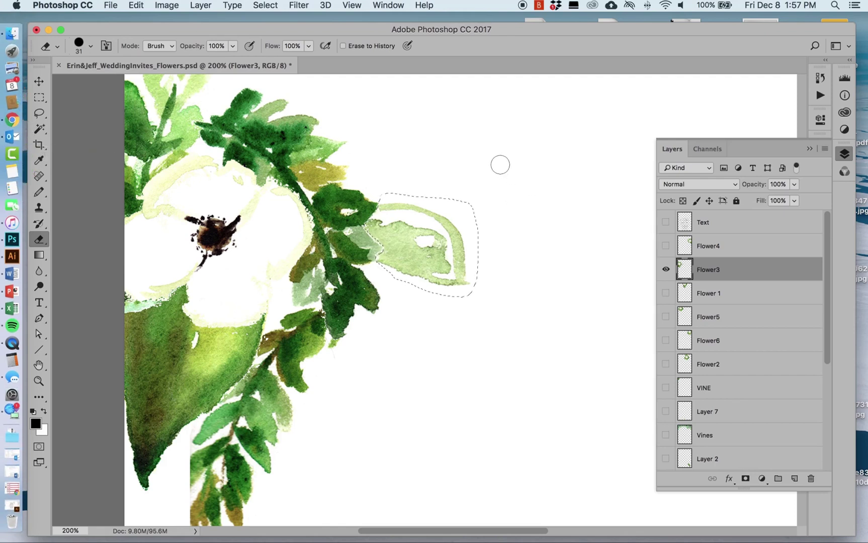
key(super+d)
Outline the pale green leaf with a straight-edged Polygonal Lasso selection and clear it again
click(45, 114)
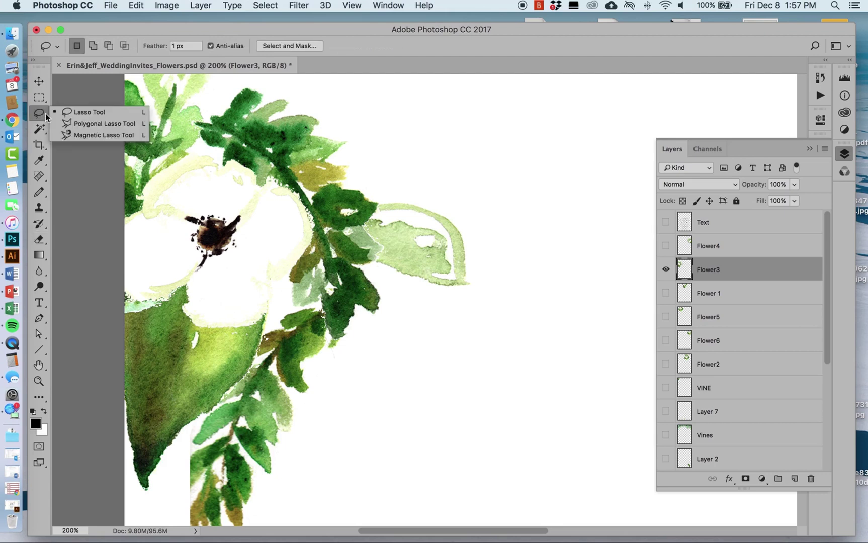
click(107, 126)
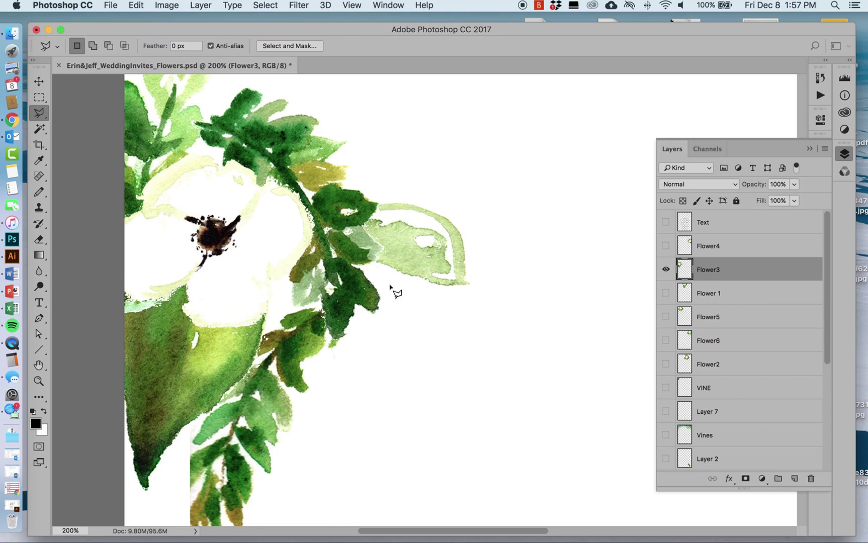
click(499, 180)
click(380, 205)
click(362, 225)
click(383, 247)
click(376, 258)
click(416, 301)
click(531, 298)
click(512, 213)
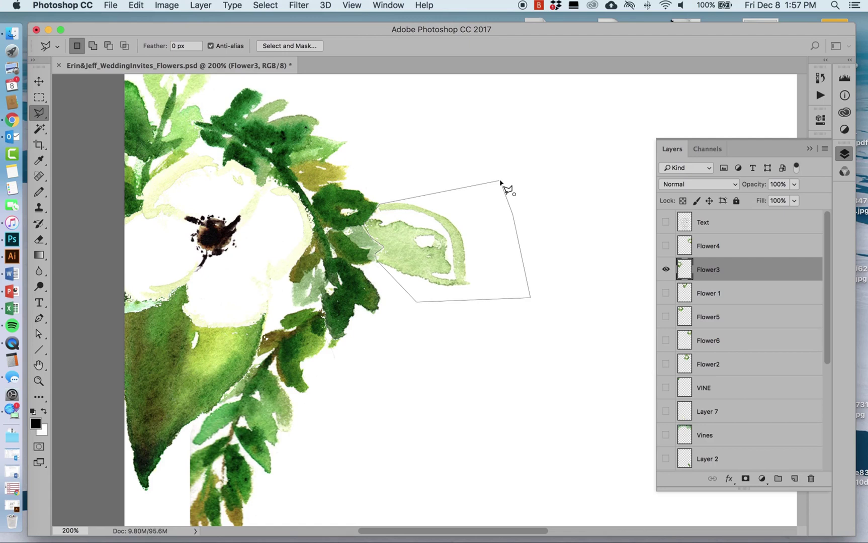
click(500, 181)
mouse_move(397, 240)
mouse_down()
mouse_move(425, 242)
mouse_move(405, 240)
mouse_up()
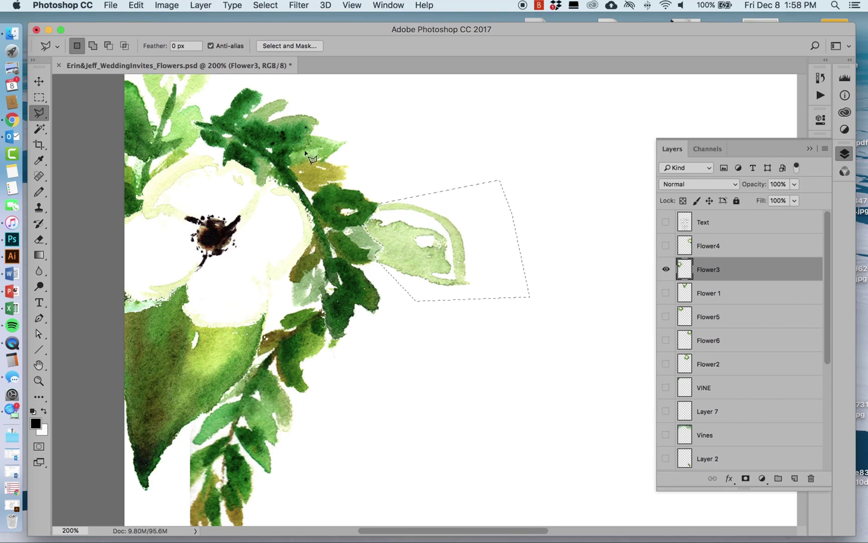
click(423, 176)
Trace the edge of the pale green leaf with the Magnetic Lasso until the selection closes, and deselect it
click(44, 115)
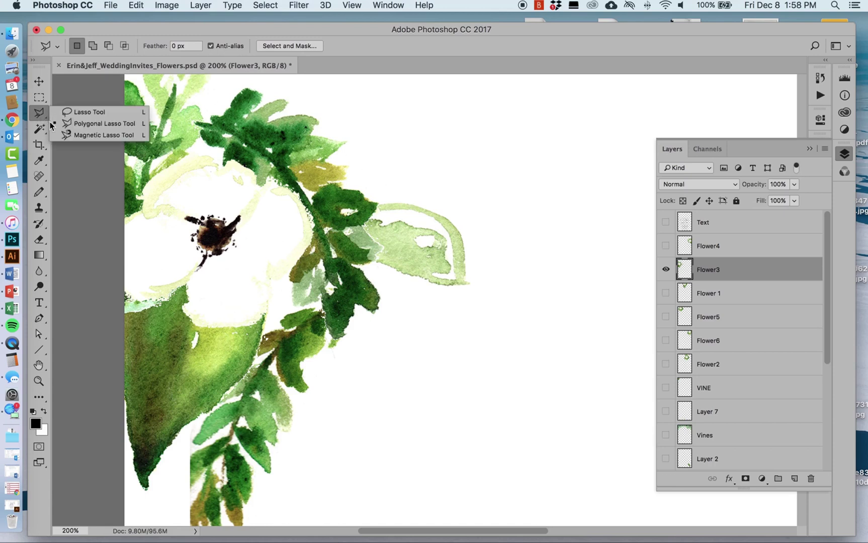
click(101, 135)
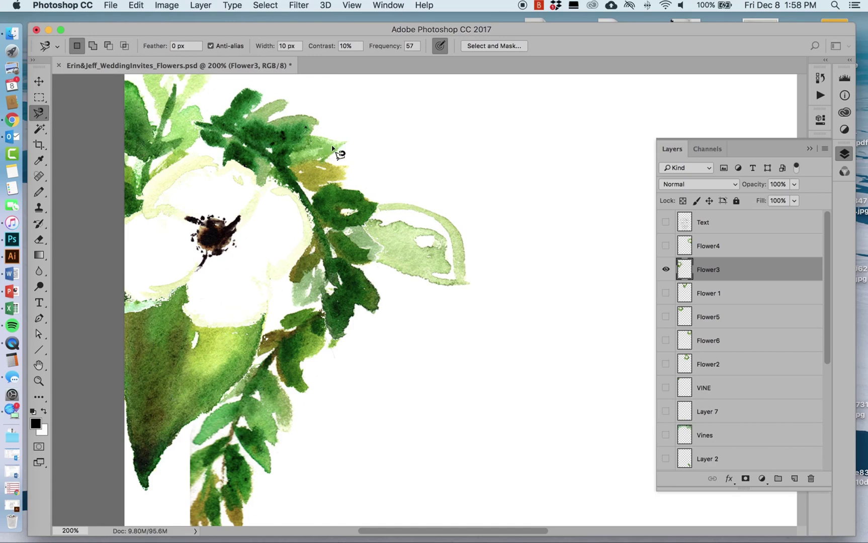
click(380, 204)
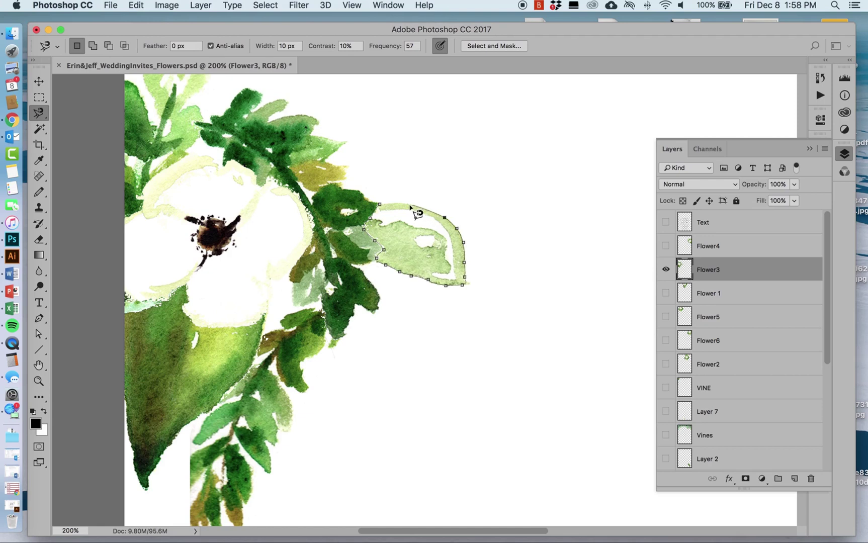
click(381, 205)
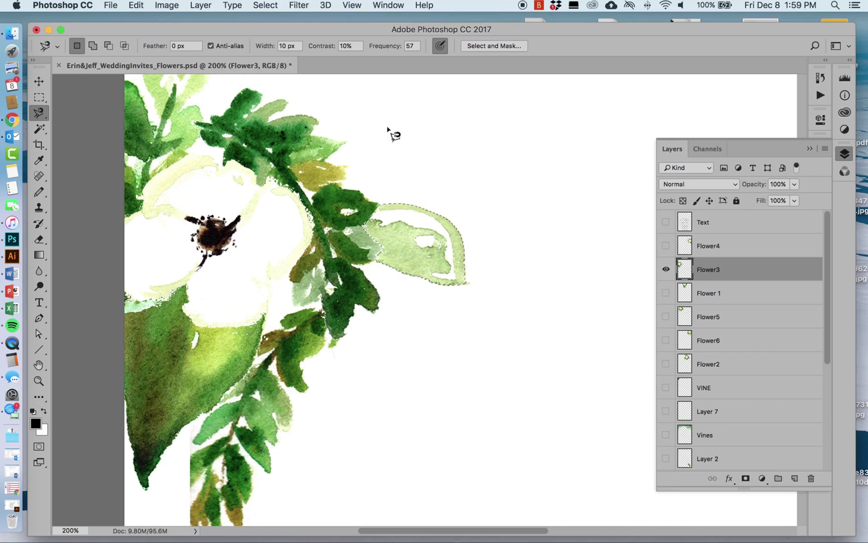
key(super+d)
Switch to the Quick Selection tool and set its brush size to 10 px
click(41, 131)
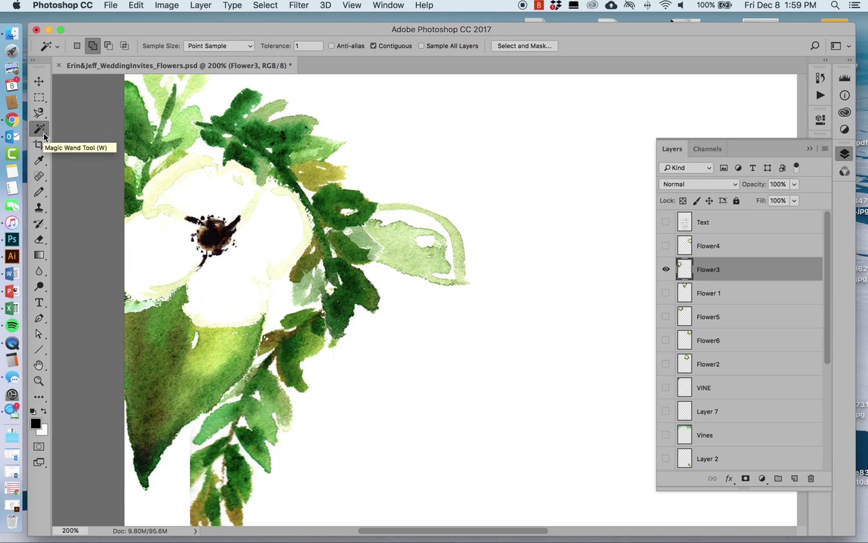
click(43, 132)
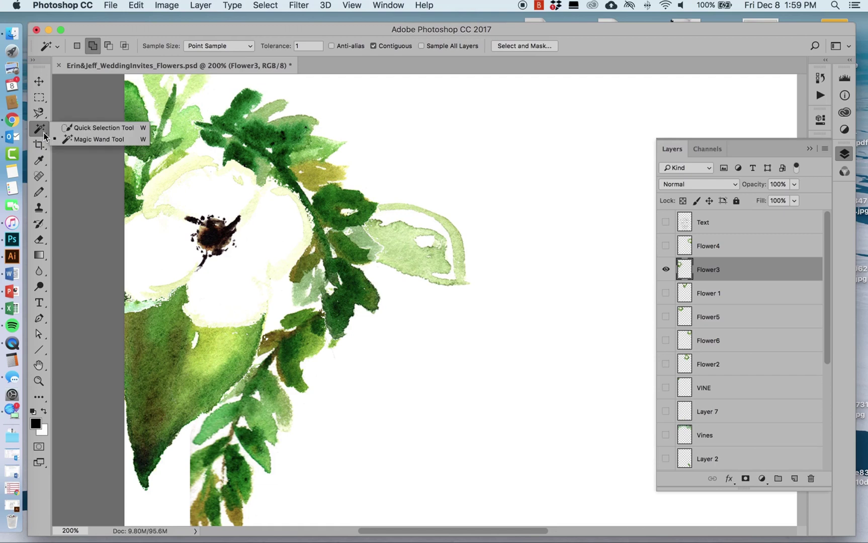
click(43, 132)
click(43, 132)
click(89, 127)
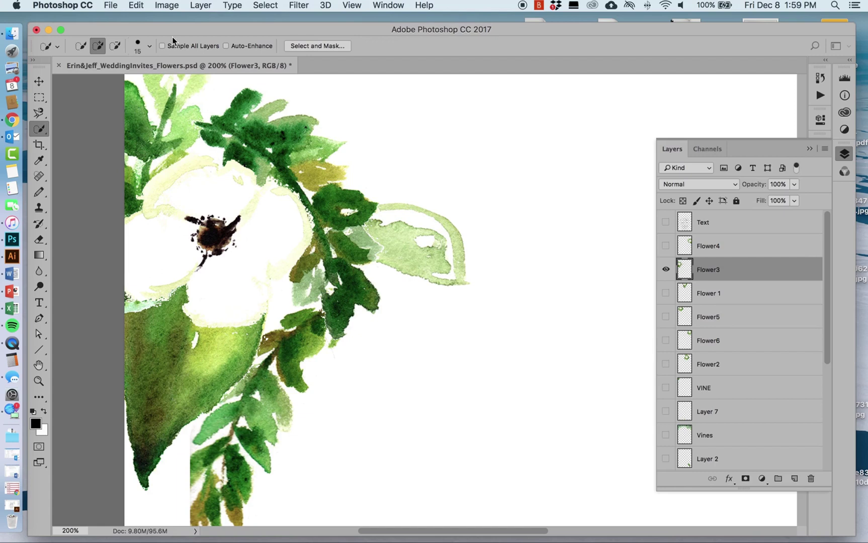
click(150, 48)
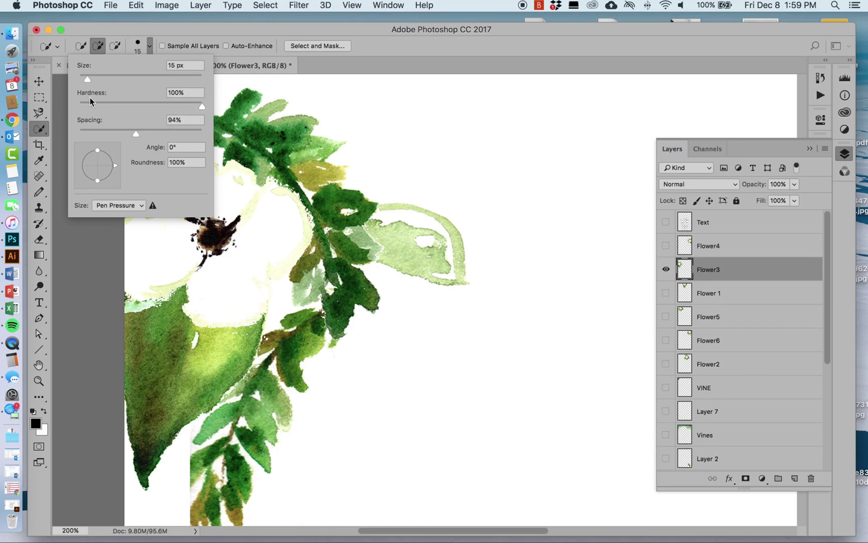
click(84, 79)
Brush a quick selection over the pale green leaf, and subtract the leaf from it in subtract mode
click(410, 240)
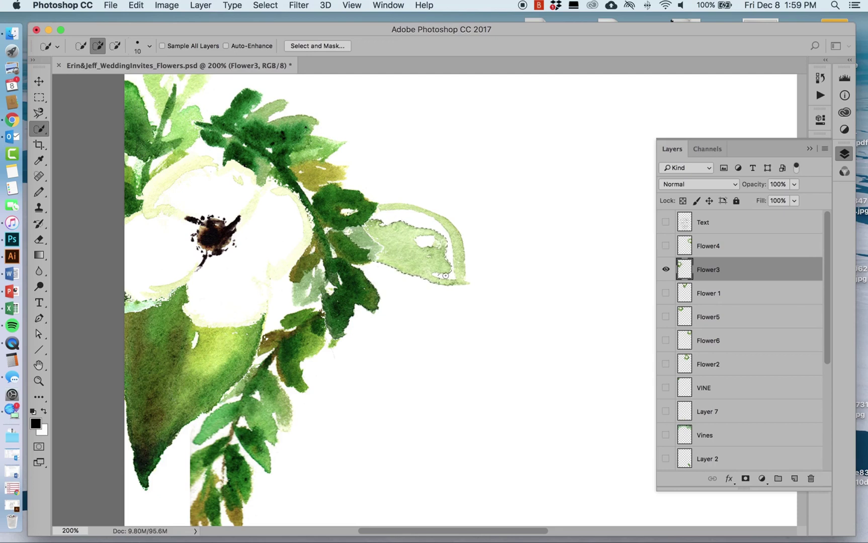
drag(445, 282, 463, 276)
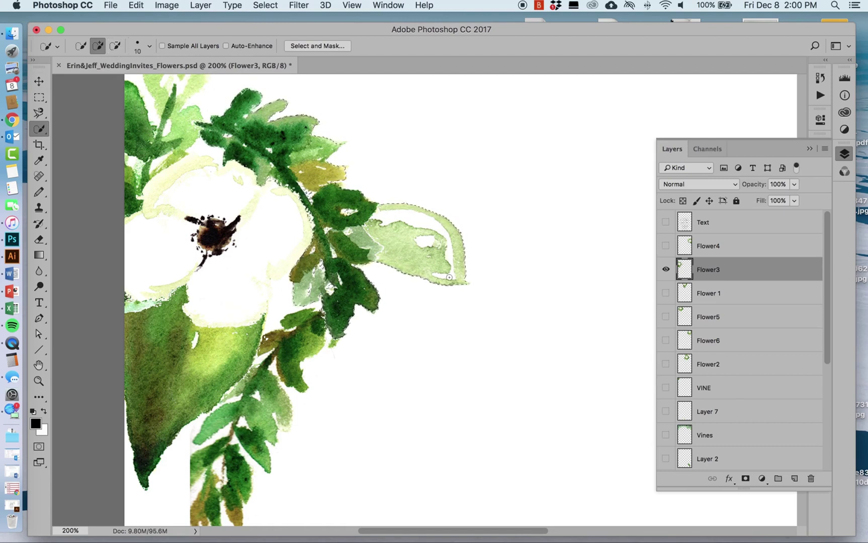
click(115, 48)
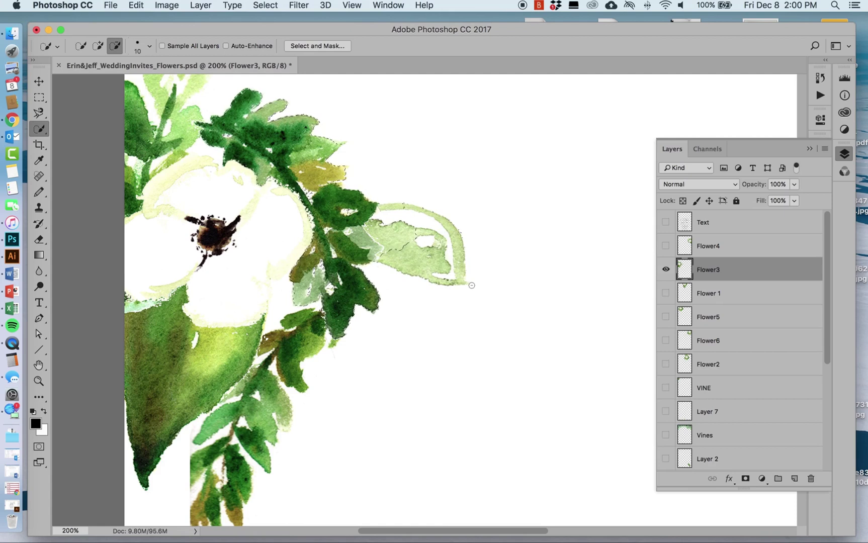
mouse_move(423, 248)
mouse_down()
mouse_move(410, 252)
mouse_move(393, 235)
mouse_up()
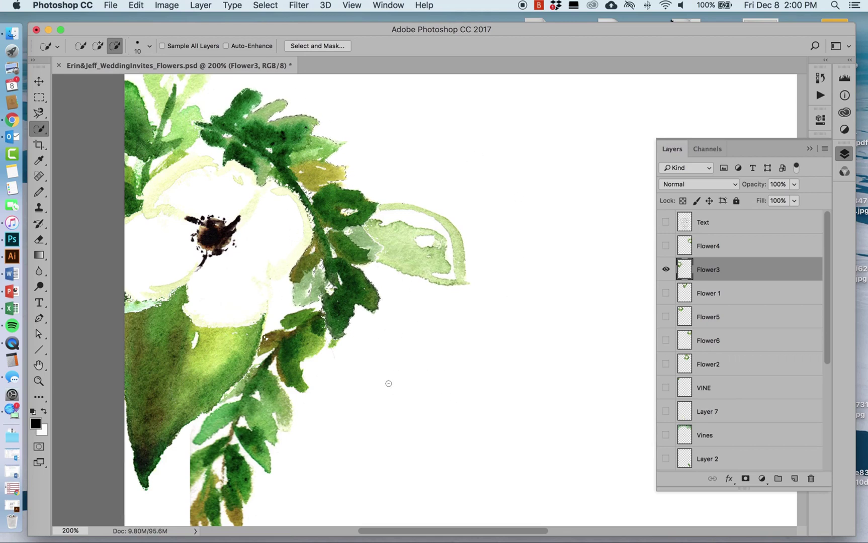
Switch to the Magic Wand tool and clear the remaining selection
scroll(374, 373, right, 2)
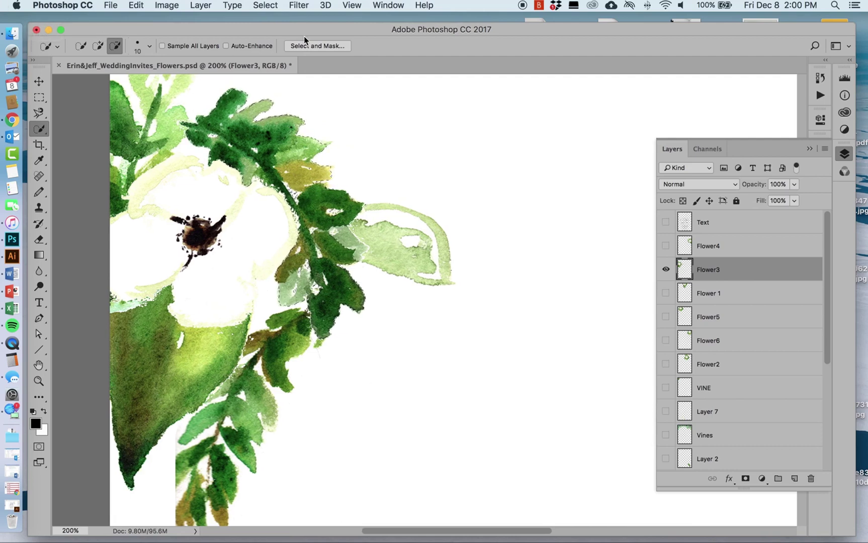
click(44, 132)
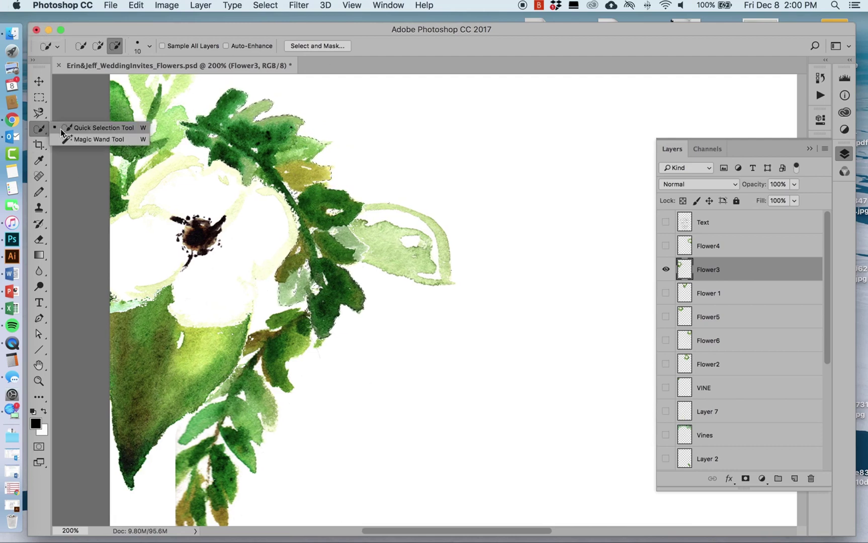
click(74, 138)
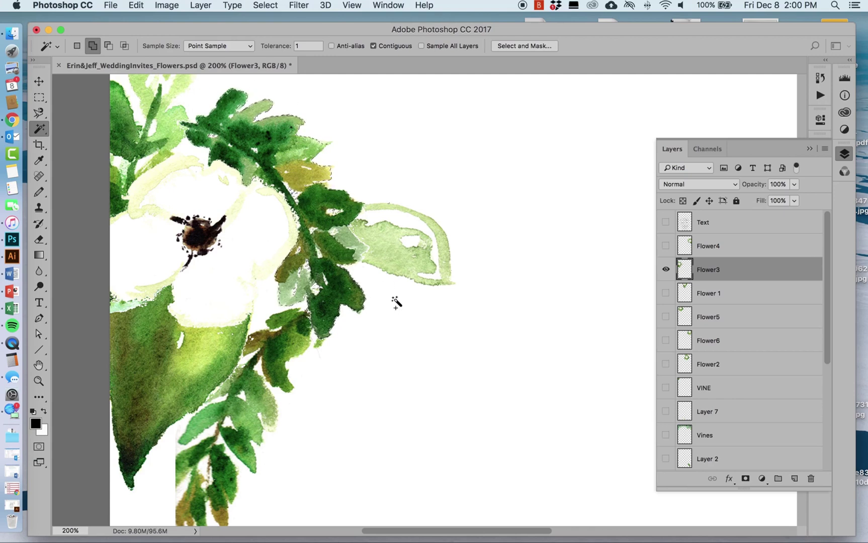
key(super+d)
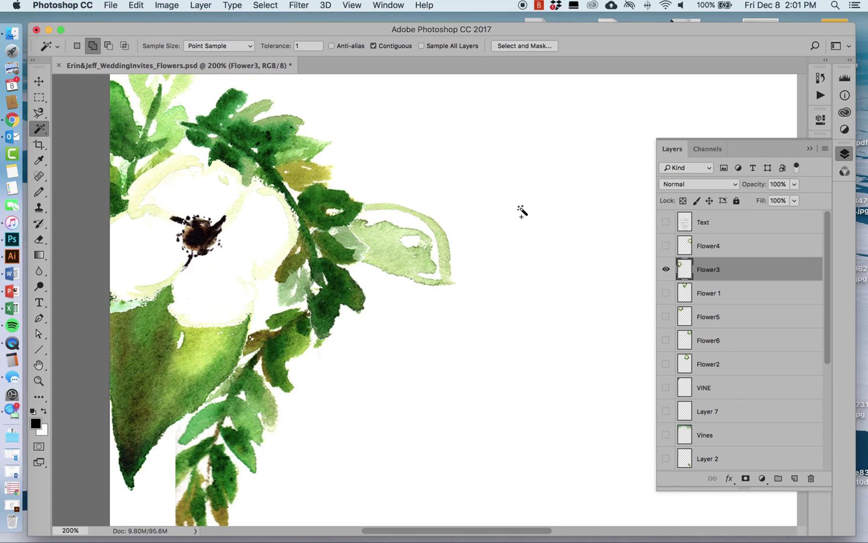
Enable Anti-alias and sample several spots of the dark green leaf with the Magic Wand at tolerance 1
key(super+equal)
key(super+equal)
key(super+equal)
drag(273, 214, 458, 431)
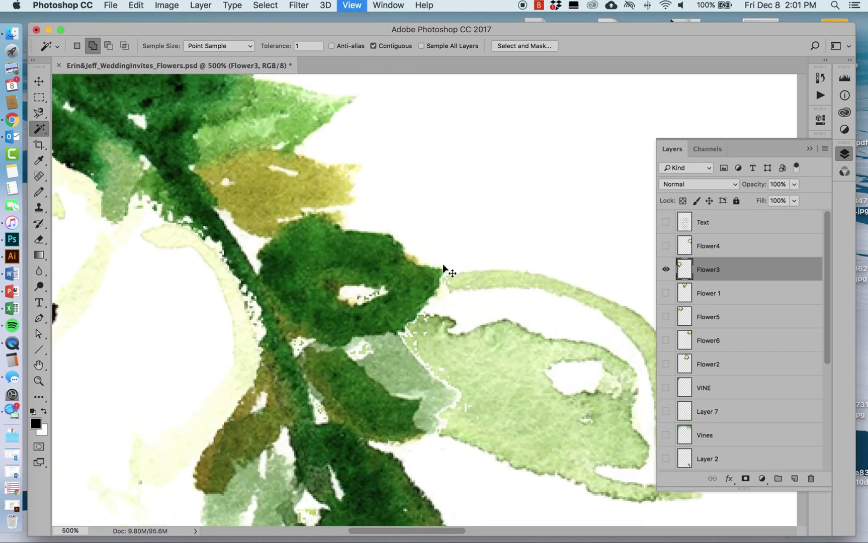
key(super+equal)
key(super+equal)
key(super+equal)
key(super+equal)
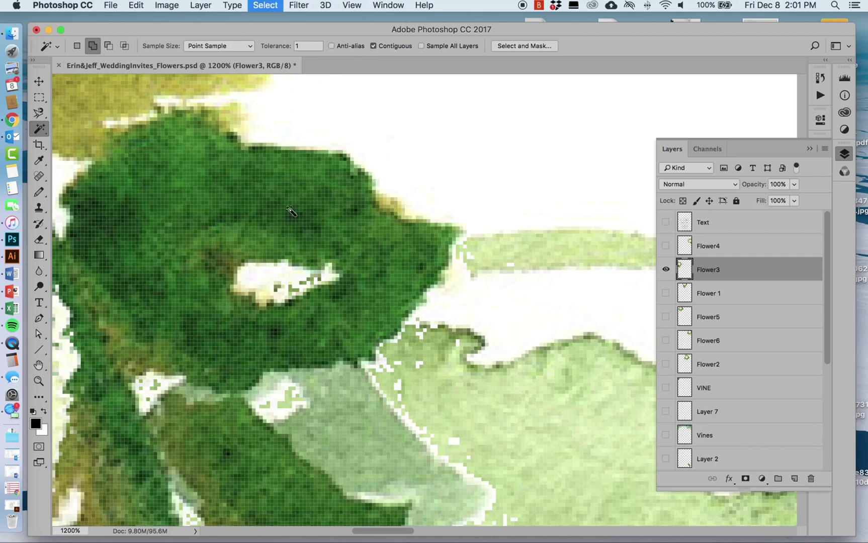
click(331, 46)
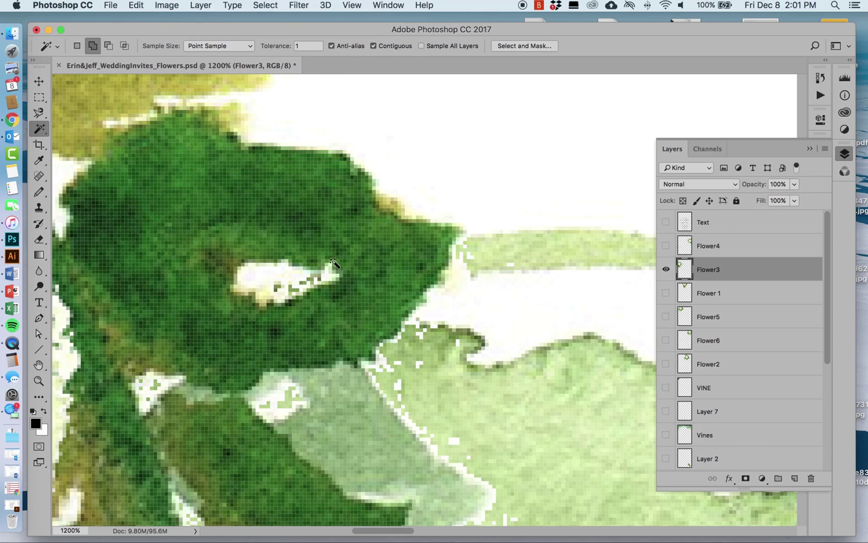
click(304, 205)
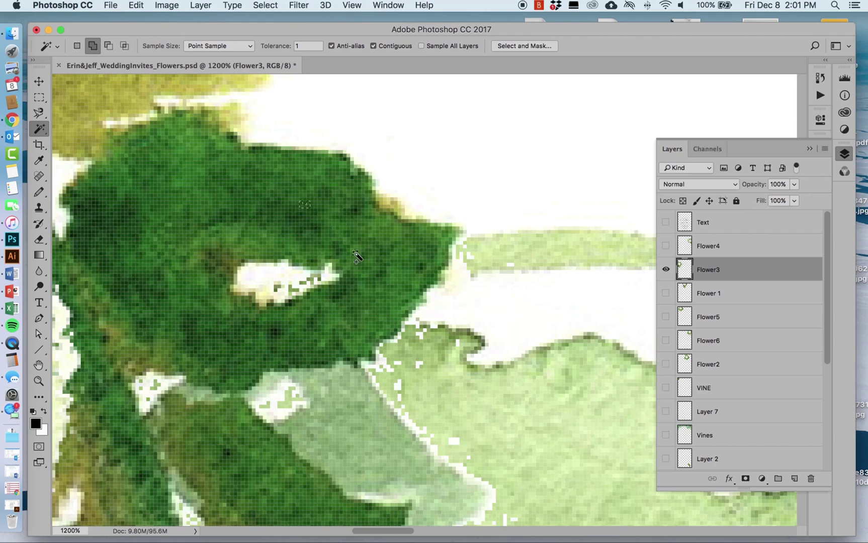
click(302, 201)
click(242, 193)
click(313, 232)
Clear the selection and, with Contiguous and Anti-alias off, select matching dark green pixels throughout the artwork at tolerance 1
key(super+minus)
key(super+minus)
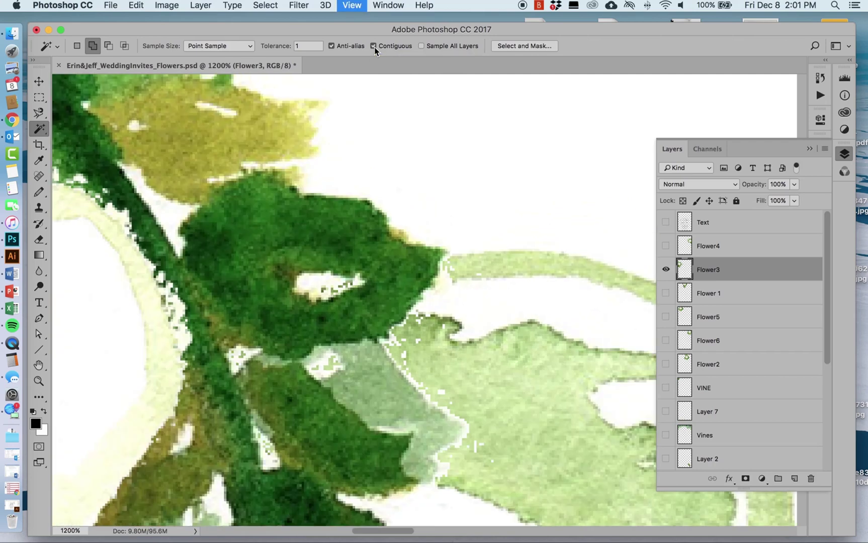
key(super+minus)
click(373, 46)
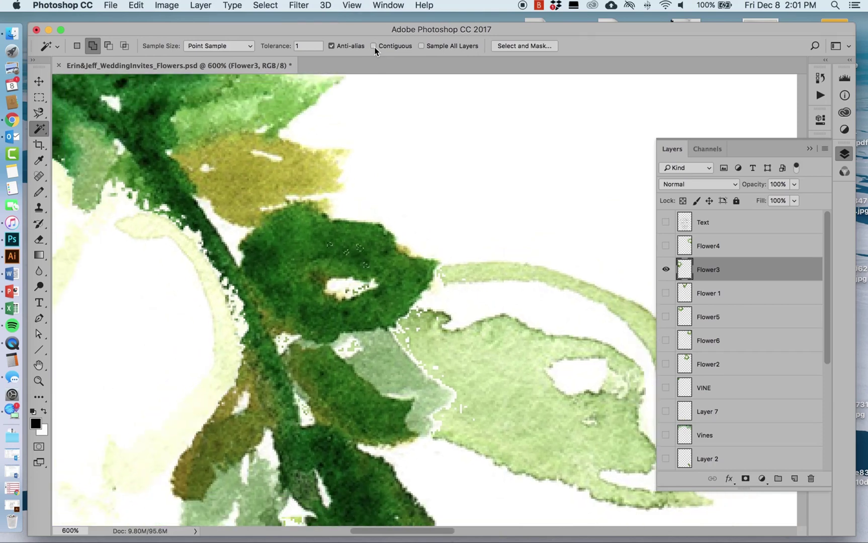
key(super+d)
click(374, 341)
click(346, 389)
key(super+minus)
key(super+minus)
key(super+minus)
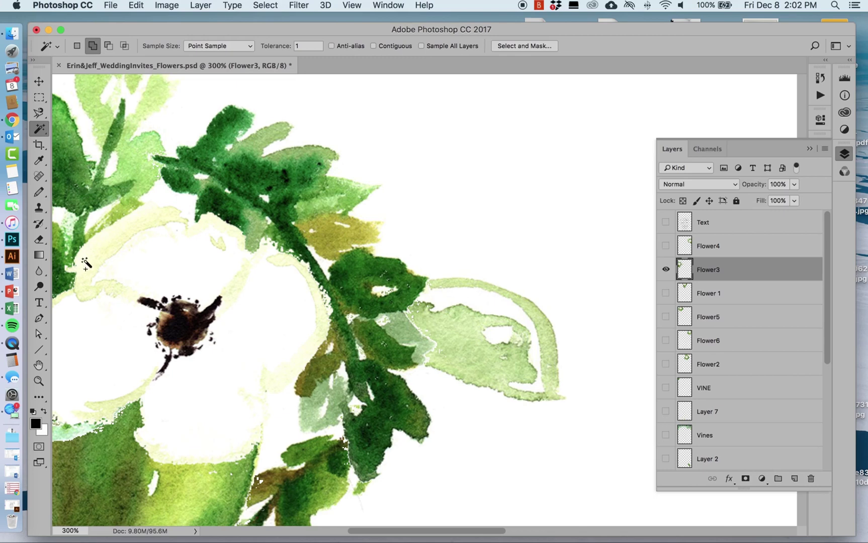
Set the Magic Wand tolerance to 20 and select the dark green tones across the artwork, clearing the selection at the end
click(309, 48)
key(BackSpace)
text(20)
click(377, 253)
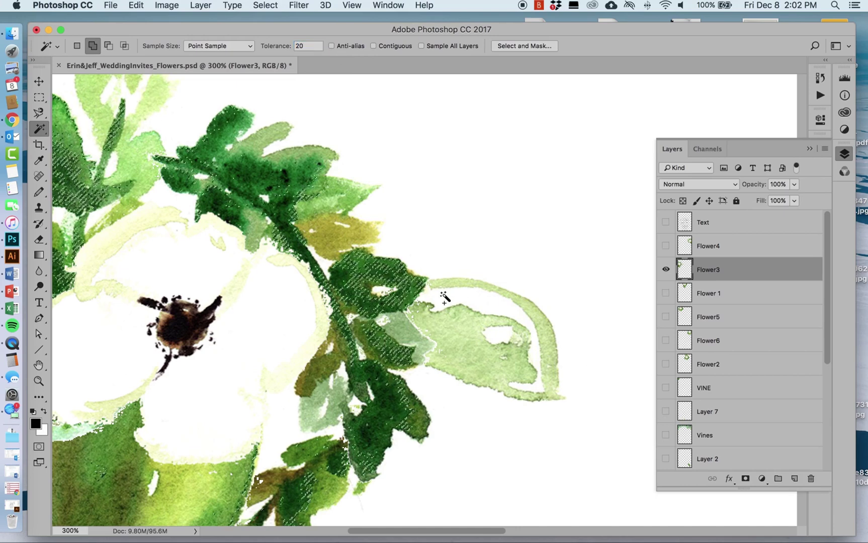
key(super+minus)
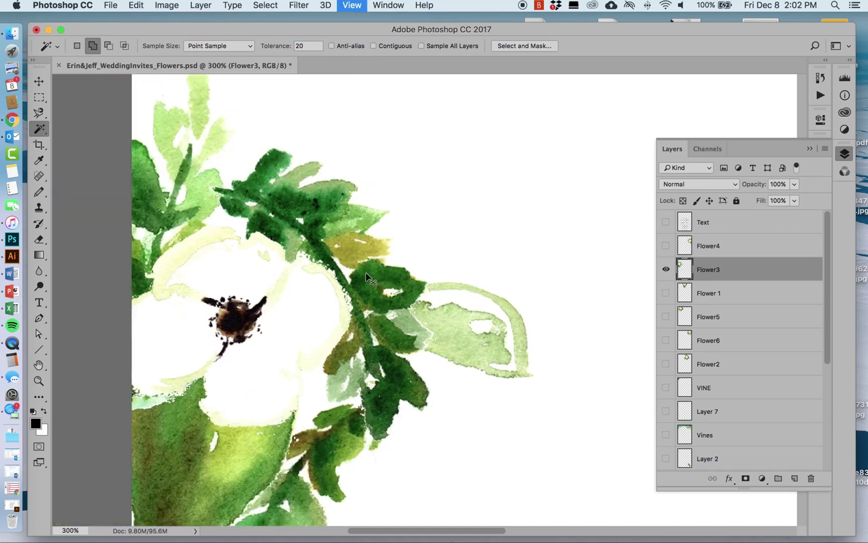
key(super+minus)
key(super+minus)
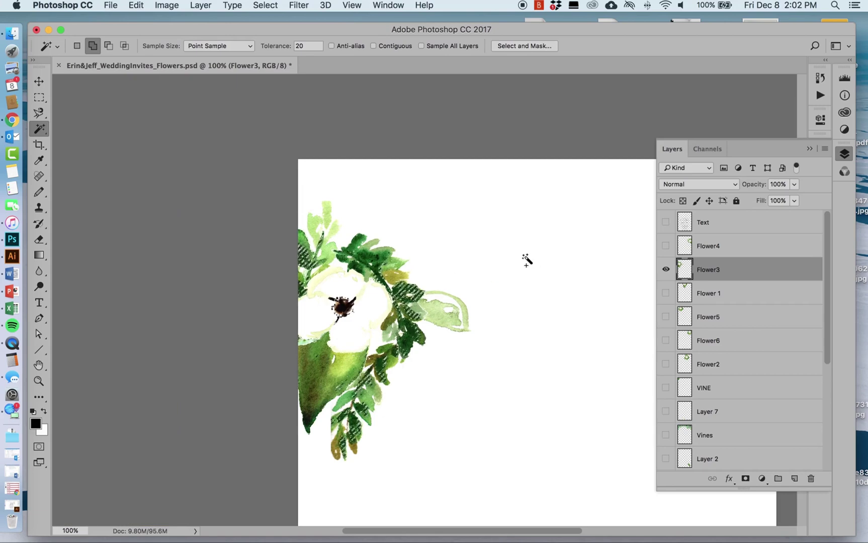
key(super+equal)
key(super+equal)
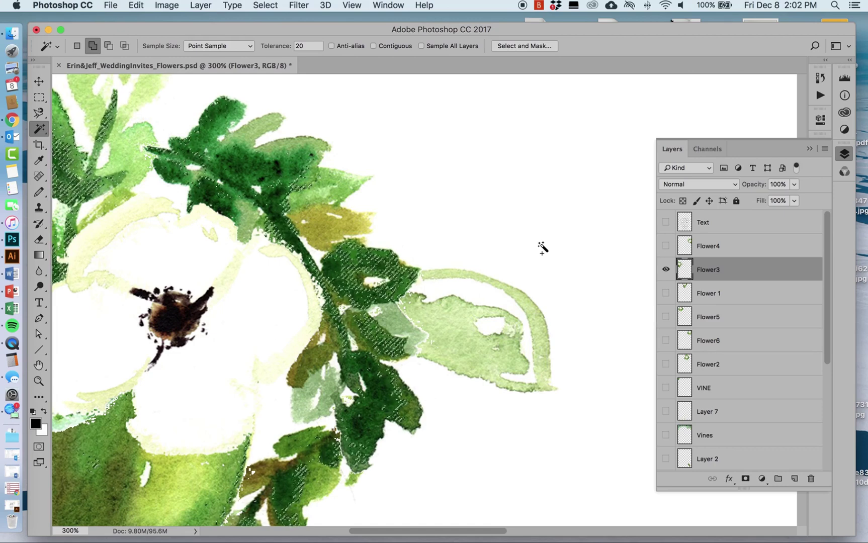
key(super+d)
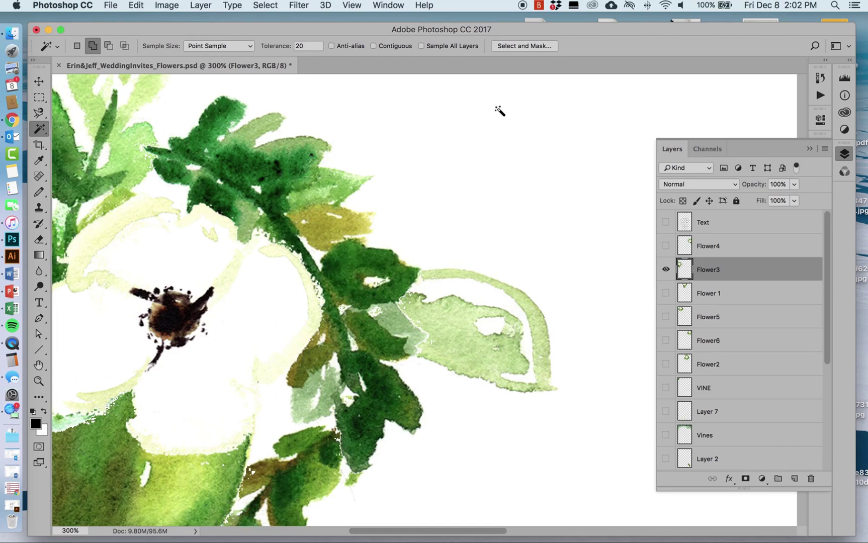
Show the Text, Flower4, Flower 1, Flower5, Flower6 and Flower2 layers of the invitation again
key(super+minus)
key(super+minus)
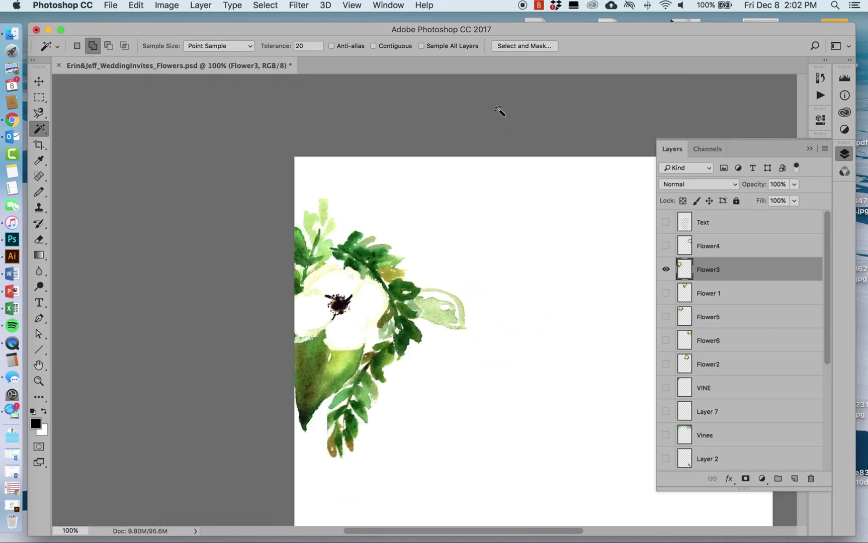
drag(480, 194, 344, 120)
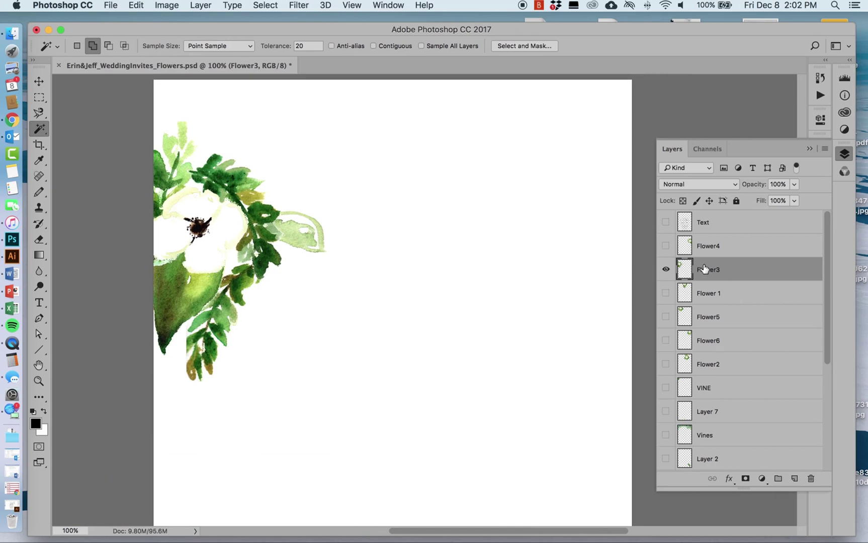
click(665, 245)
click(666, 222)
click(665, 293)
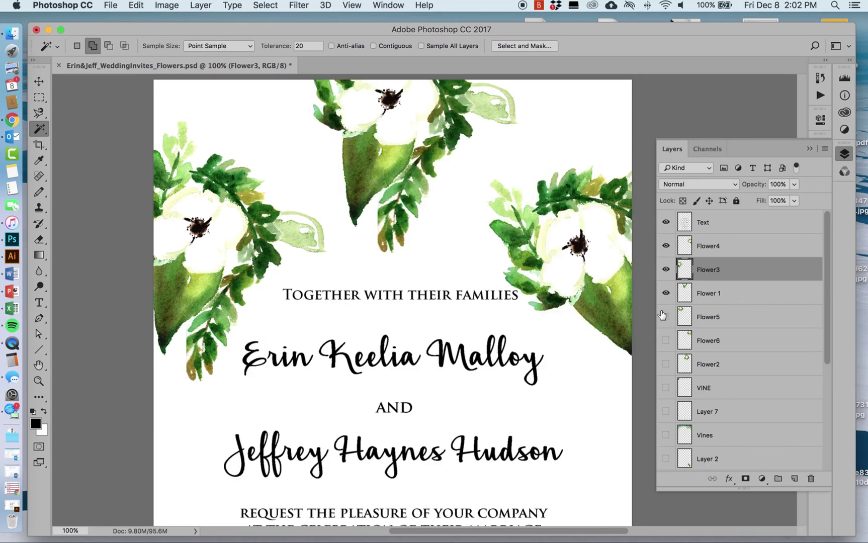
click(665, 316)
click(665, 341)
click(666, 365)
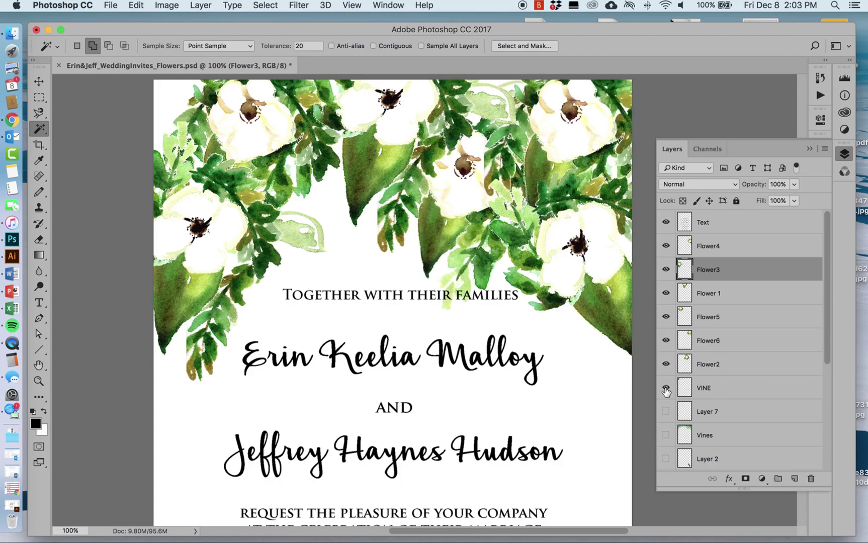